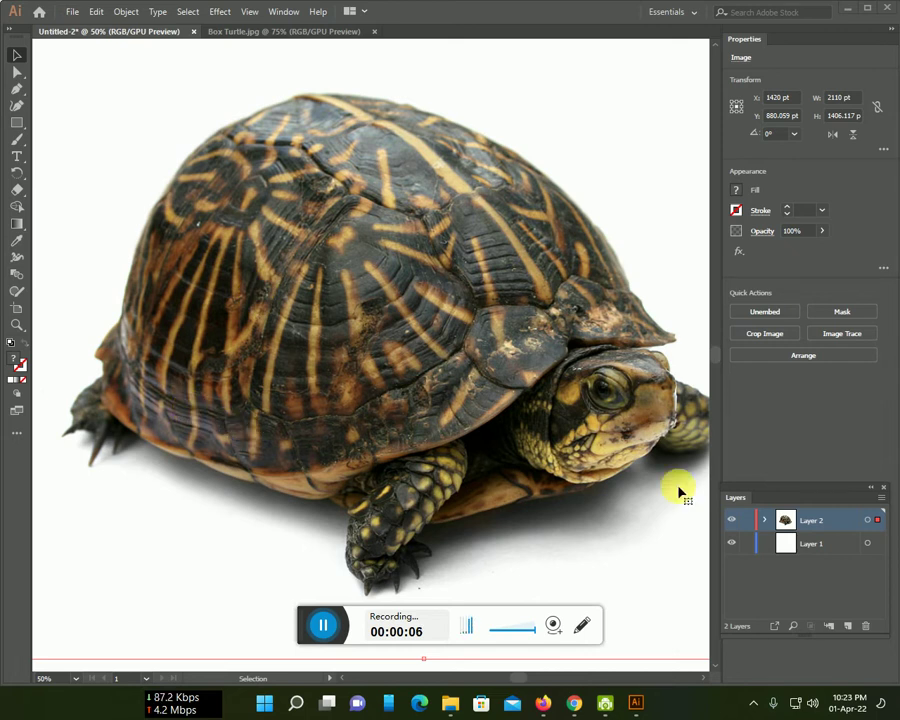
Step: Move the turtle photo from Layer 2 down into Layer 1 and bring up its opacity setting
{"action": "left_click_drag", "start_coordinate": [884, 521], "coordinate": [878, 543]}
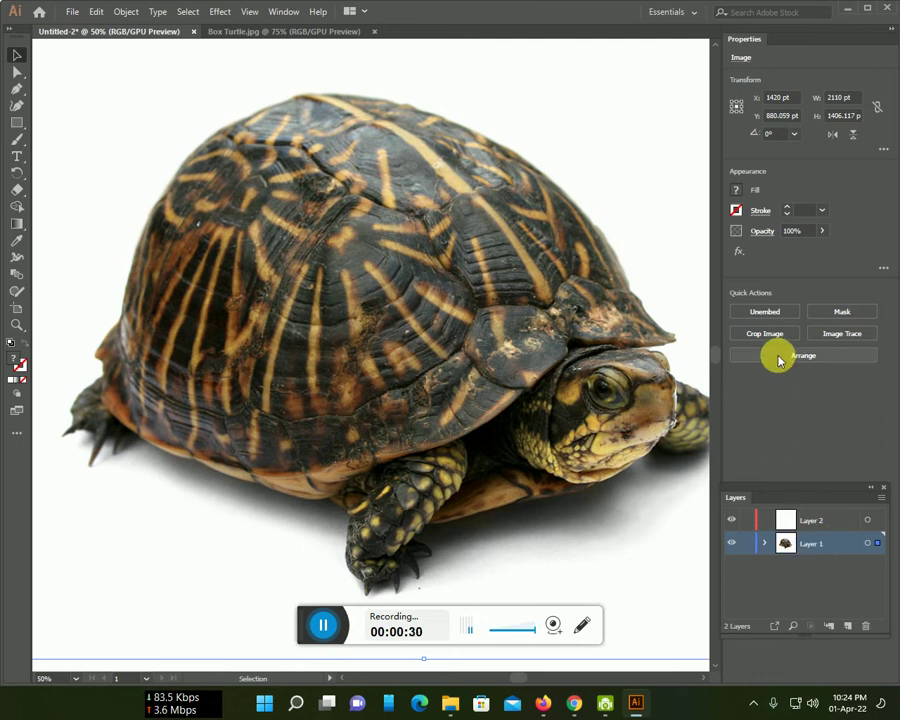
{"action": "left_click", "coordinate": [821, 232]}
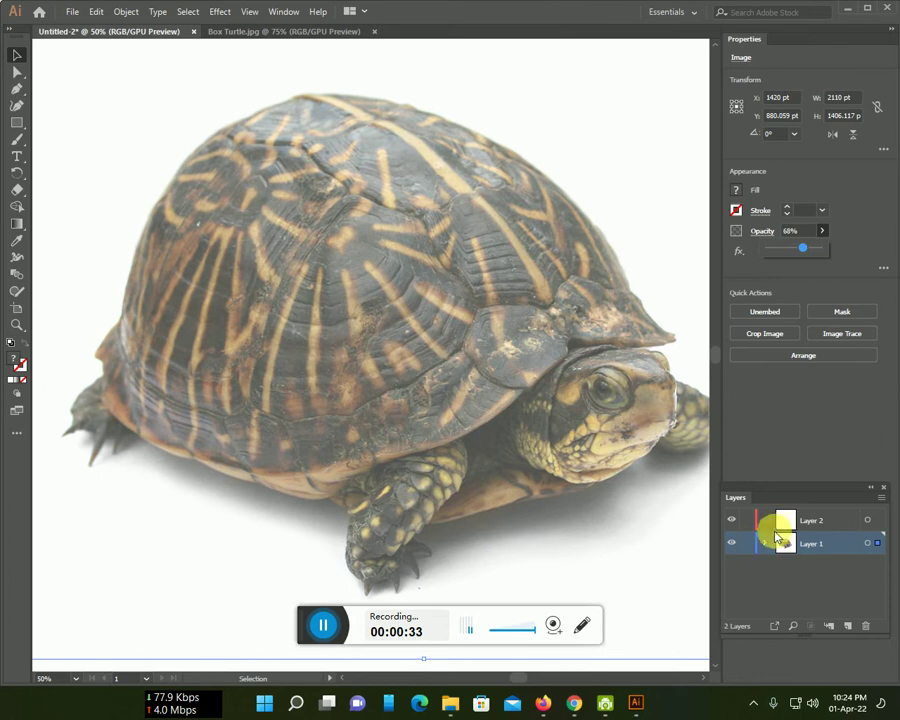
Step: Lock Layer 1, make Layer 2 the drawing layer, and switch to the Paintbrush
{"action": "left_click", "coordinate": [746, 540]}
{"action": "left_click", "coordinate": [812, 522]}
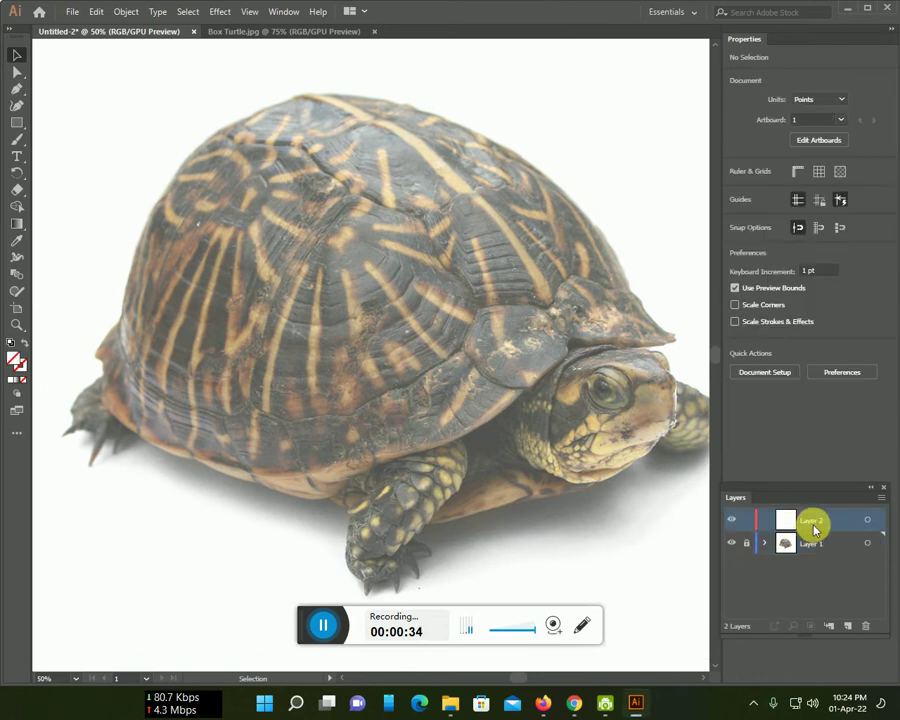
{"action": "key", "text": "b"}
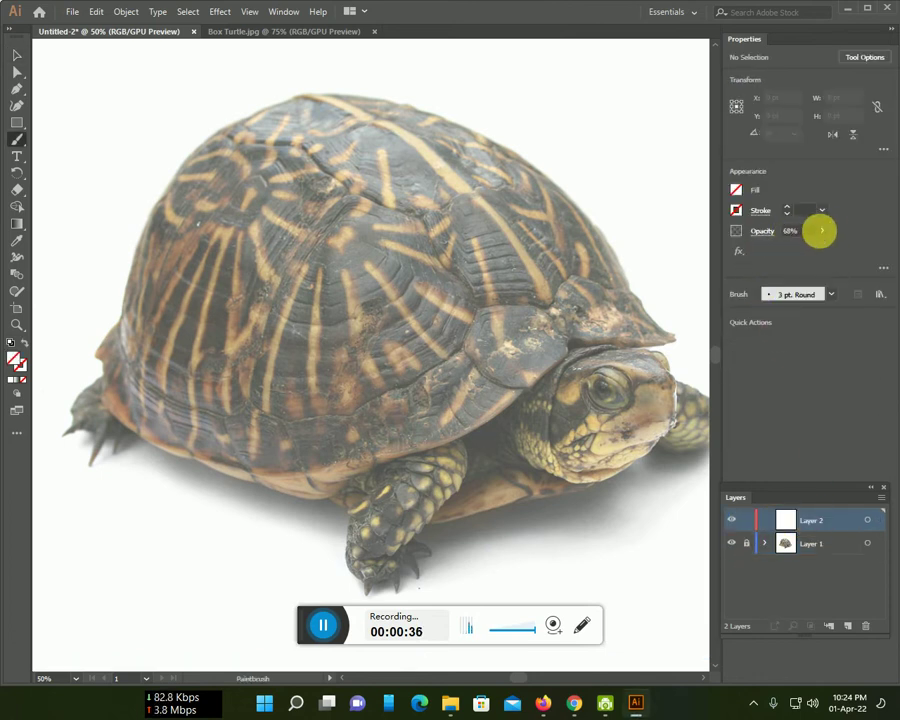
Step: Set the brush stroke to 100% opacity and black, then zoom in
{"action": "left_click", "coordinate": [823, 232]}
{"action": "type", "text": "100"}
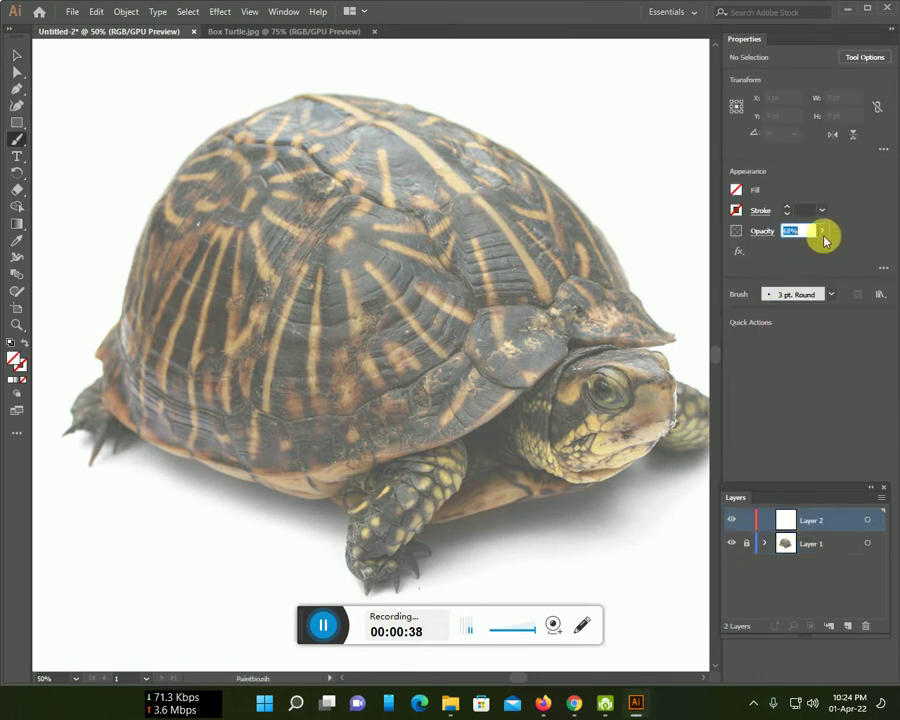
{"action": "key", "text": "Return"}
{"action": "left_click", "coordinate": [736, 210]}
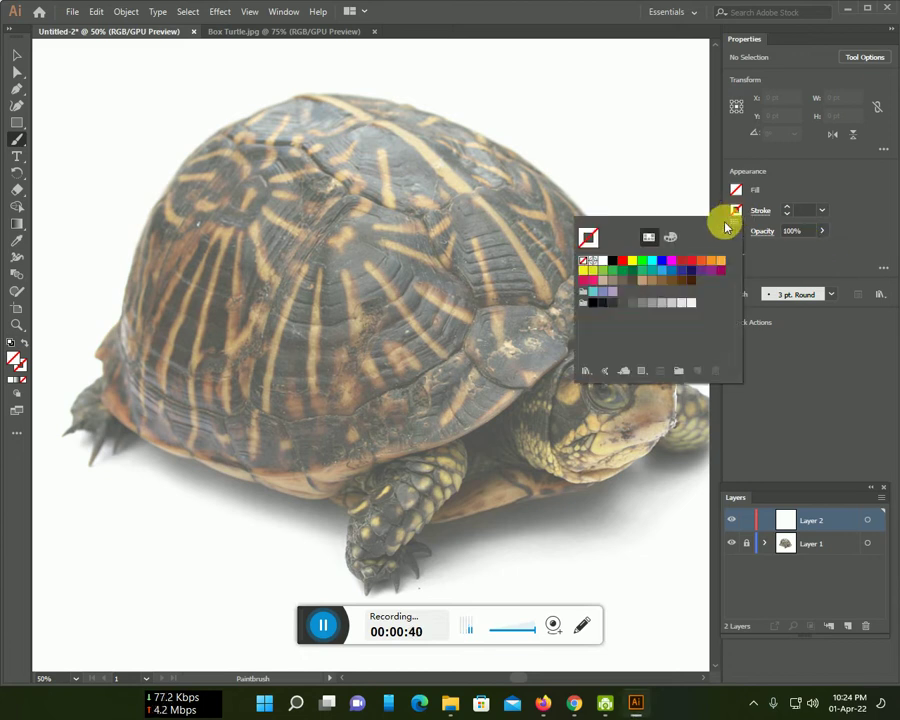
{"action": "left_click", "coordinate": [593, 302]}
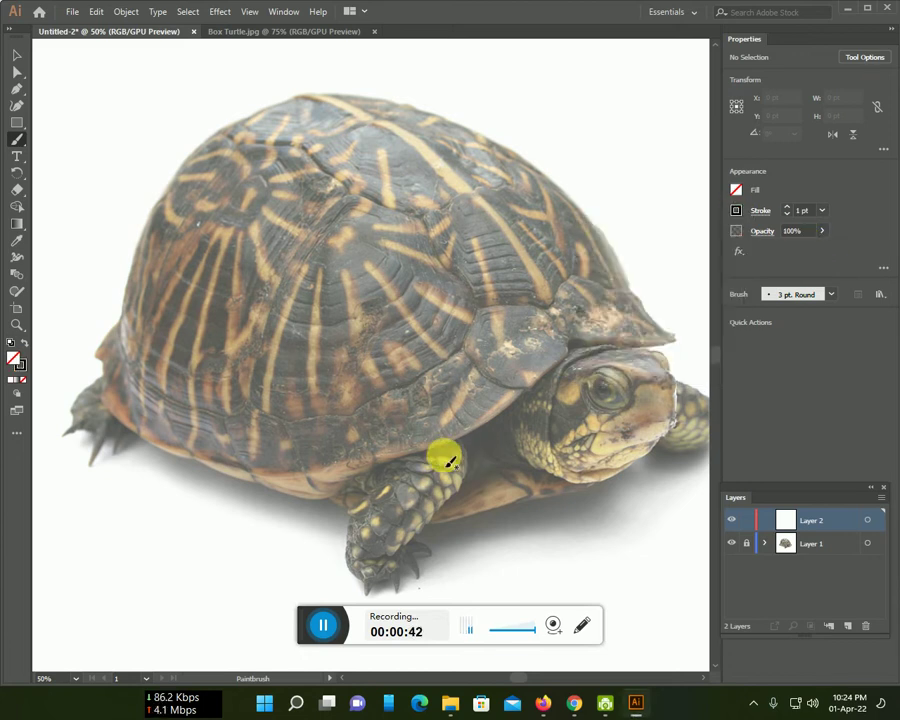
{"action": "scroll", "coordinate": [398, 490], "scroll_direction": "up", "scroll_amount": 1}
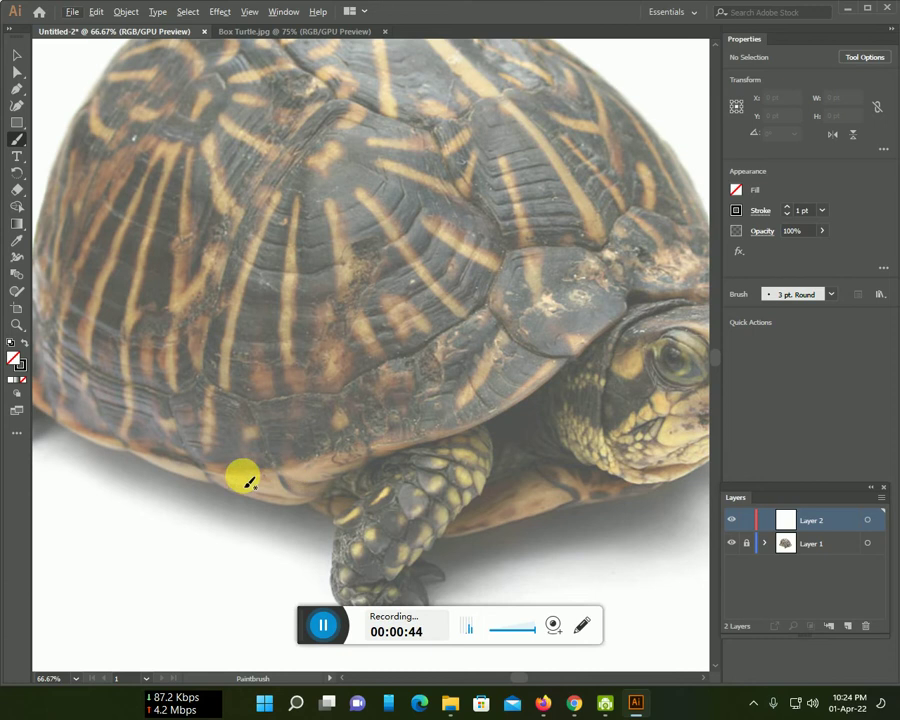
Step: Trace the outer edge of the turtle's shell with a black brush stroke
{"action": "mouse_move", "coordinate": [78, 432]}
{"action": "left_mouse_down"}
{"action": "mouse_move", "coordinate": [226, 470]}
{"action": "mouse_move", "coordinate": [434, 438]}
{"action": "mouse_move", "coordinate": [566, 372]}
{"action": "mouse_move", "coordinate": [630, 318]}
{"action": "mouse_move", "coordinate": [636, 300]}
{"action": "mouse_move", "coordinate": [668, 298]}
{"action": "mouse_move", "coordinate": [340, 350]}
{"action": "mouse_move", "coordinate": [444, 355]}
{"action": "mouse_move", "coordinate": [354, 201]}
{"action": "mouse_move", "coordinate": [250, 113]}
{"action": "mouse_move", "coordinate": [136, 50]}
{"action": "left_mouse_up"}
{"action": "scroll", "coordinate": [330, 218], "scroll_direction": "down", "scroll_amount": 2}
{"action": "scroll", "coordinate": [330, 218], "scroll_direction": "down", "scroll_amount": 4}
{"action": "scroll", "coordinate": [340, 236], "scroll_direction": "down", "scroll_amount": 1}
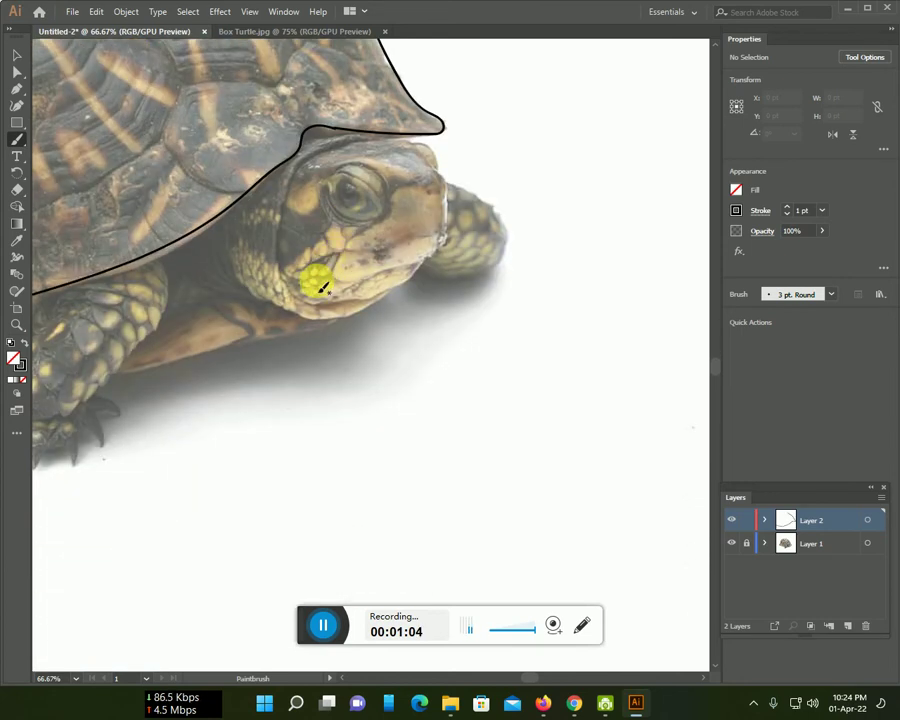
Step: Trace the lower shell edge toward the neck, the top of the head, and the head down the neck
{"action": "left_click_drag", "start_coordinate": [330, 291], "coordinate": [472, 245]}
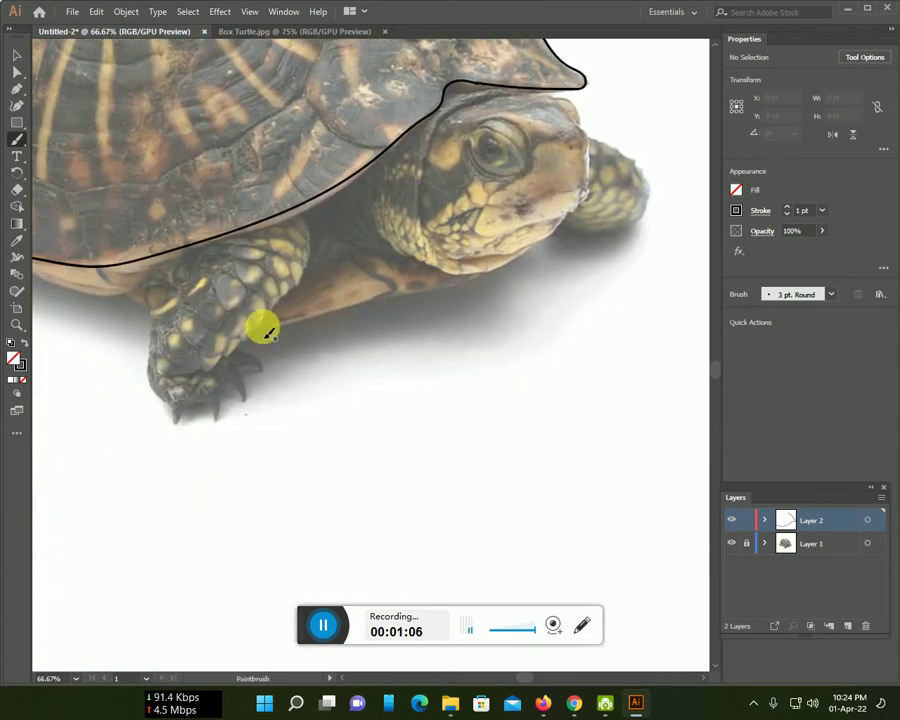
{"action": "mouse_move", "coordinate": [257, 325]}
{"action": "left_mouse_down"}
{"action": "mouse_move", "coordinate": [297, 325]}
{"action": "mouse_move", "coordinate": [472, 280]}
{"action": "left_mouse_up"}
{"action": "mouse_move", "coordinate": [297, 287]}
{"action": "left_mouse_down"}
{"action": "mouse_move", "coordinate": [340, 262]}
{"action": "mouse_move", "coordinate": [398, 253]}
{"action": "mouse_move", "coordinate": [472, 287]}
{"action": "mouse_move", "coordinate": [551, 239]}
{"action": "mouse_move", "coordinate": [595, 189]}
{"action": "mouse_move", "coordinate": [591, 142]}
{"action": "left_mouse_up"}
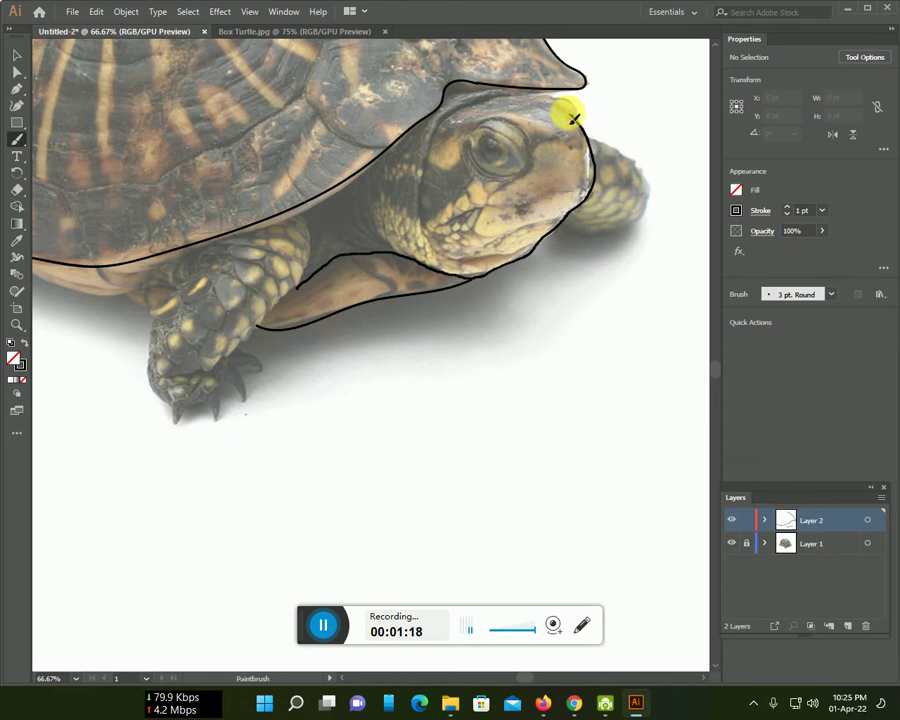
{"action": "mouse_move", "coordinate": [551, 105]}
{"action": "left_mouse_down"}
{"action": "mouse_move", "coordinate": [524, 104]}
{"action": "mouse_move", "coordinate": [527, 113]}
{"action": "mouse_move", "coordinate": [557, 110]}
{"action": "left_mouse_up"}
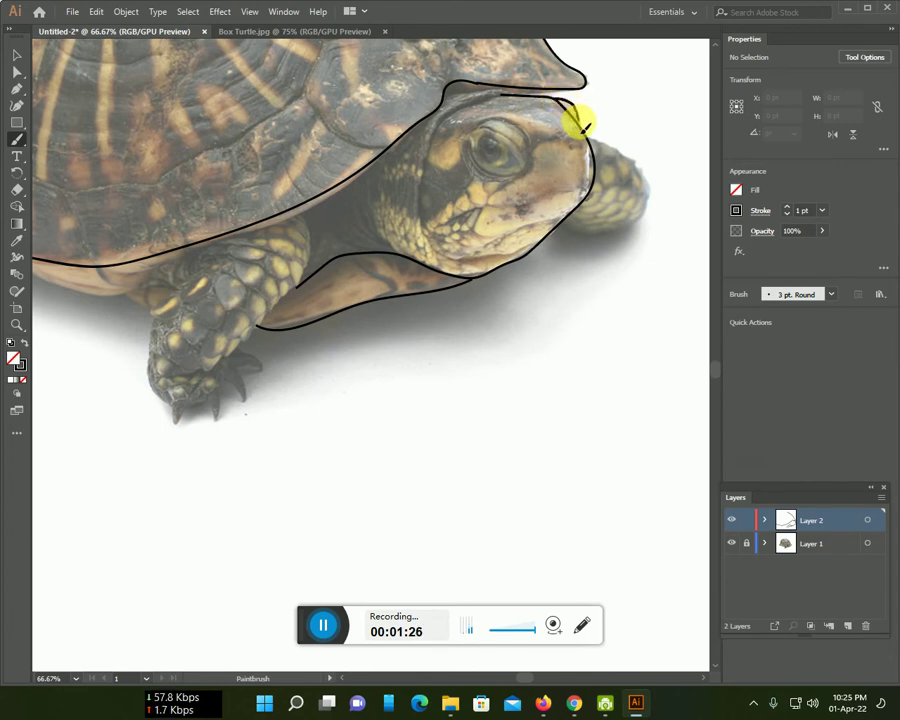
{"action": "mouse_move", "coordinate": [428, 146]}
{"action": "left_mouse_down"}
{"action": "mouse_move", "coordinate": [422, 230]}
{"action": "mouse_move", "coordinate": [452, 264]}
{"action": "mouse_move", "coordinate": [493, 264]}
{"action": "left_mouse_up"}
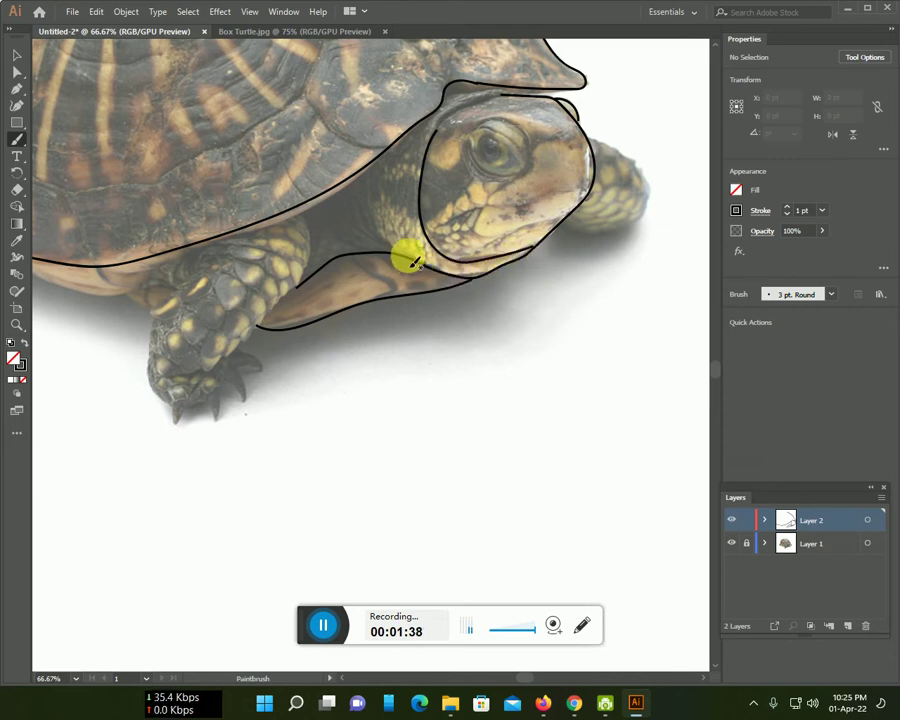
Step: Brush the neck curve, eye, top-of-head line and mouth line, and add a nostril dot
{"action": "left_click_drag", "start_coordinate": [383, 246], "coordinate": [364, 245]}
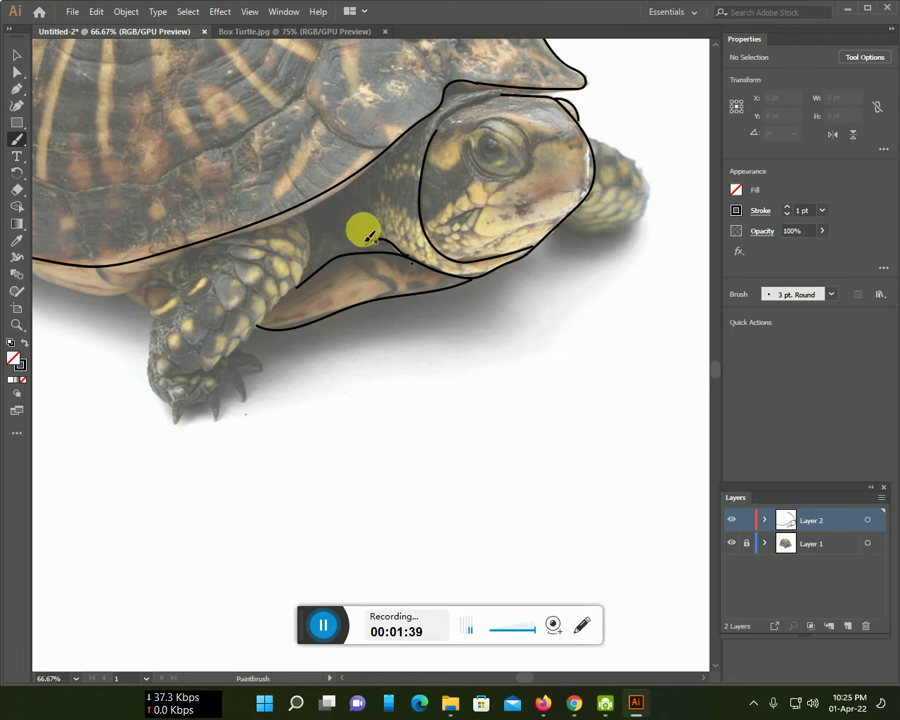
{"action": "left_click_drag", "start_coordinate": [418, 128], "coordinate": [327, 207]}
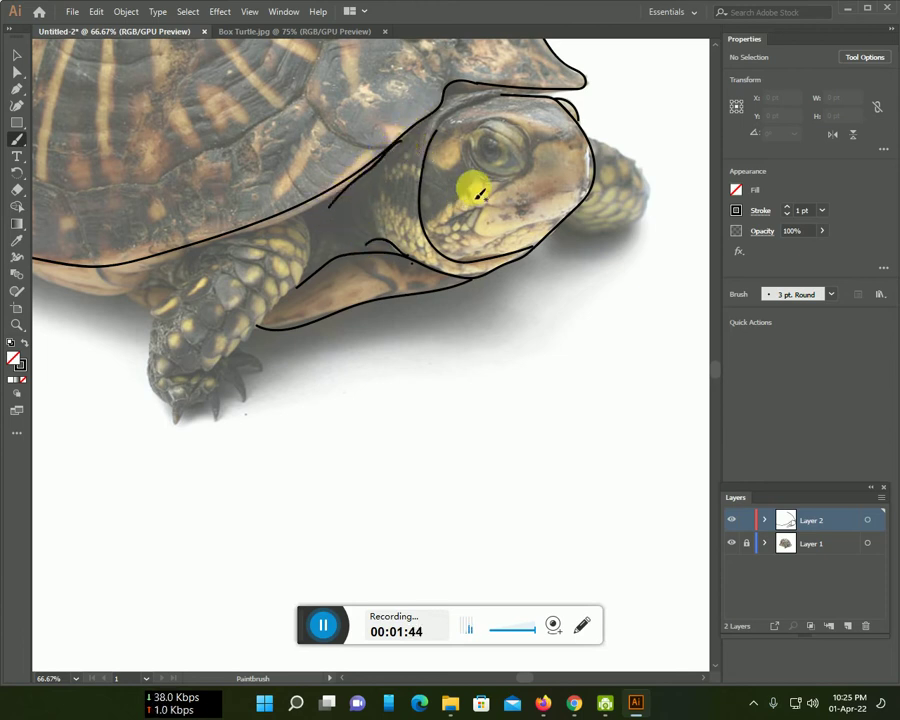
{"action": "mouse_move", "coordinate": [467, 150]}
{"action": "left_mouse_down"}
{"action": "mouse_move", "coordinate": [497, 177]}
{"action": "mouse_move", "coordinate": [516, 152]}
{"action": "mouse_move", "coordinate": [490, 140]}
{"action": "mouse_move", "coordinate": [468, 157]}
{"action": "mouse_move", "coordinate": [451, 137]}
{"action": "mouse_move", "coordinate": [500, 120]}
{"action": "mouse_move", "coordinate": [524, 132]}
{"action": "mouse_move", "coordinate": [528, 172]}
{"action": "left_mouse_up"}
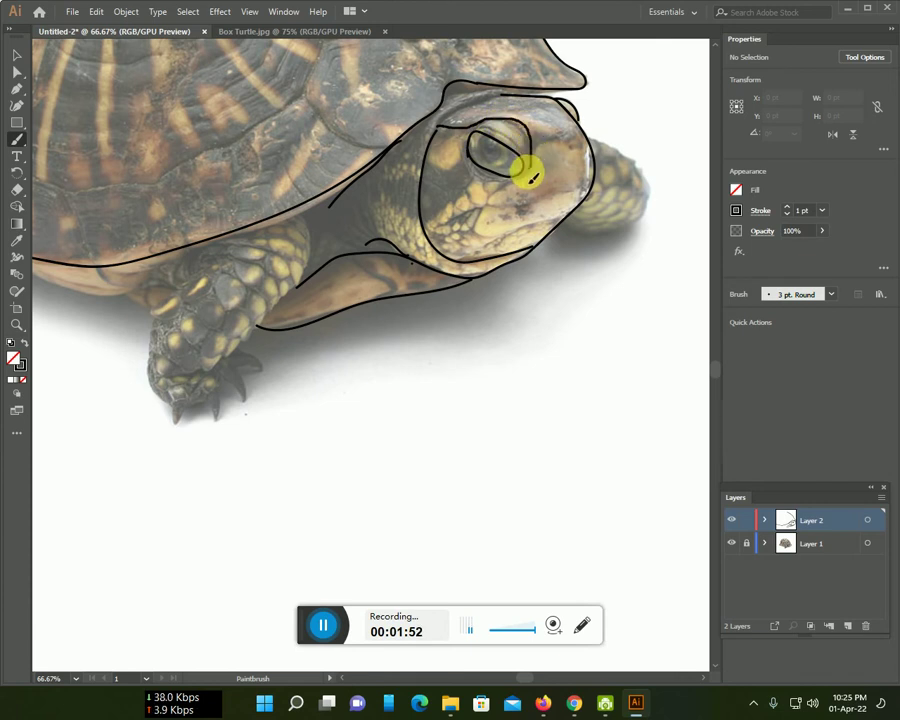
{"action": "mouse_move", "coordinate": [442, 128]}
{"action": "left_mouse_down"}
{"action": "mouse_move", "coordinate": [460, 100]}
{"action": "mouse_move", "coordinate": [520, 100]}
{"action": "left_mouse_up"}
{"action": "mouse_move", "coordinate": [574, 193]}
{"action": "left_mouse_down"}
{"action": "mouse_move", "coordinate": [532, 192]}
{"action": "mouse_move", "coordinate": [458, 228]}
{"action": "mouse_move", "coordinate": [528, 240]}
{"action": "mouse_move", "coordinate": [478, 245]}
{"action": "mouse_move", "coordinate": [468, 268]}
{"action": "left_mouse_up"}
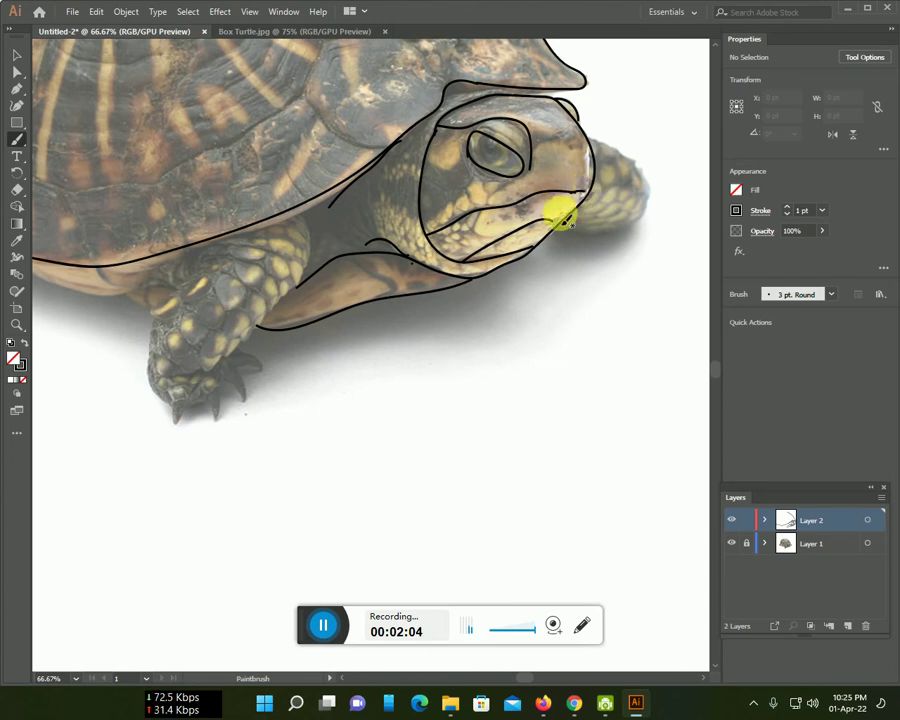
{"action": "left_click", "coordinate": [570, 146]}
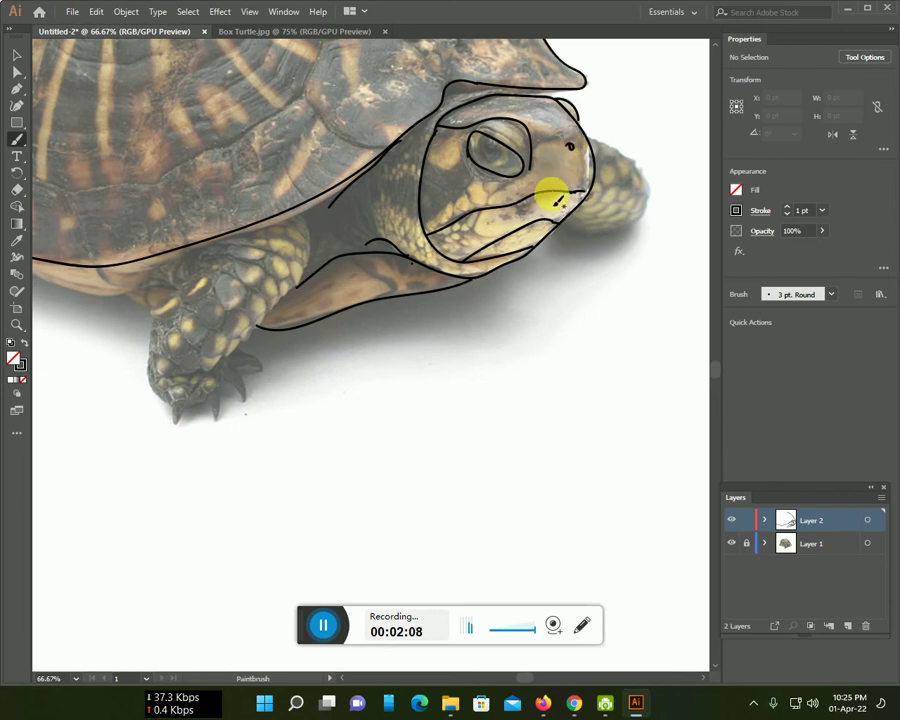
Step: Brush the shell's lower edge and extend it out toward the front leg
{"action": "scroll", "coordinate": [530, 195], "scroll_direction": "down", "scroll_amount": 4}
{"action": "scroll", "coordinate": [358, 285], "scroll_direction": "up", "scroll_amount": 3}
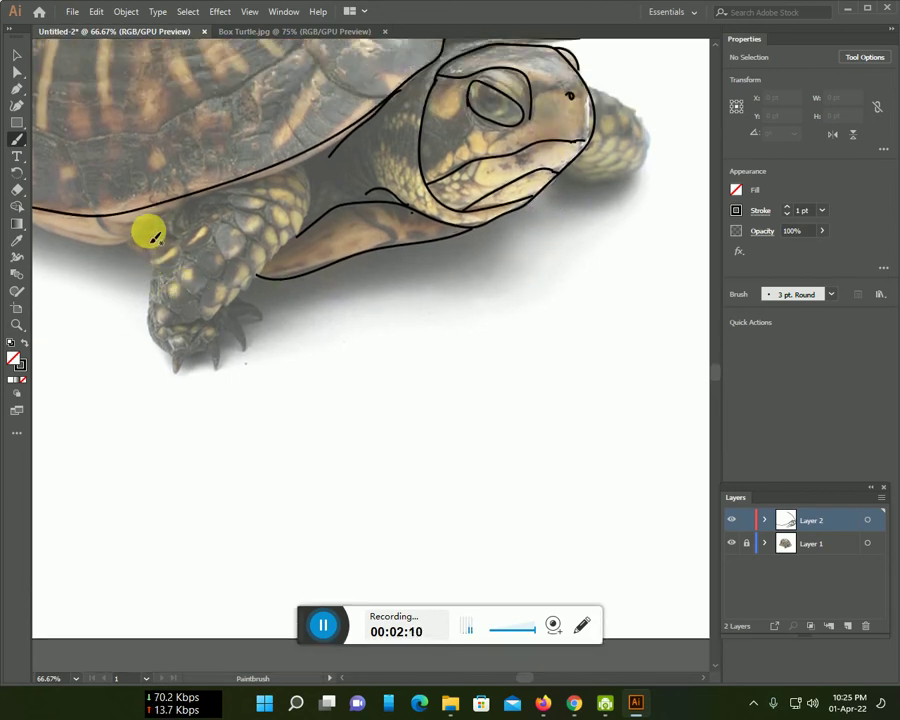
{"action": "key", "text": "space"}
{"action": "left_click_drag", "start_coordinate": [203, 287], "coordinate": [416, 286]}
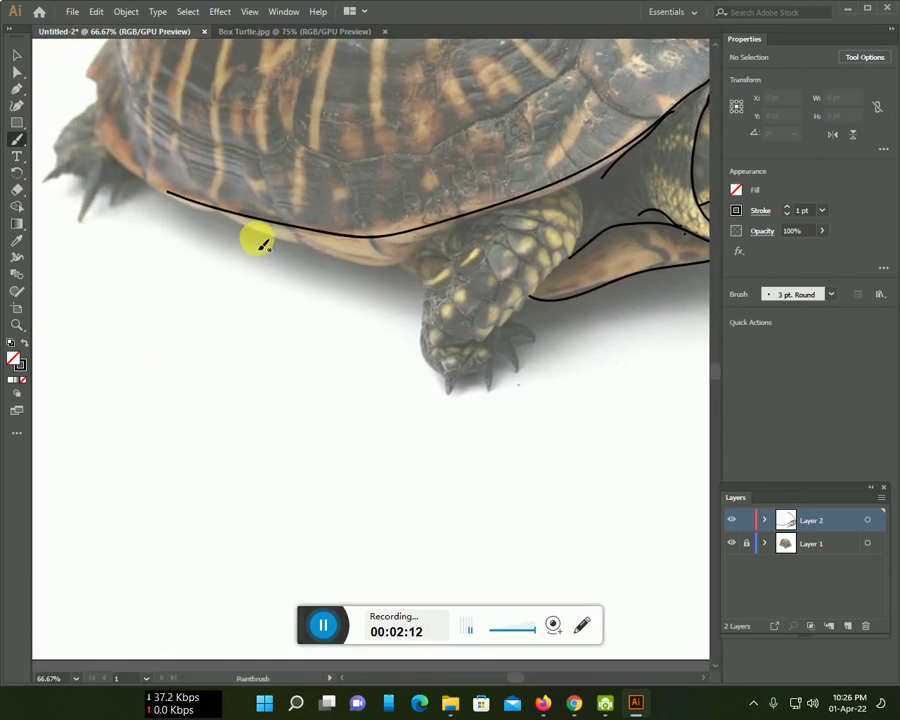
{"action": "mouse_move", "coordinate": [227, 214]}
{"action": "left_mouse_down"}
{"action": "mouse_move", "coordinate": [335, 258]}
{"action": "mouse_move", "coordinate": [405, 261]}
{"action": "mouse_move", "coordinate": [418, 276]}
{"action": "left_mouse_up"}
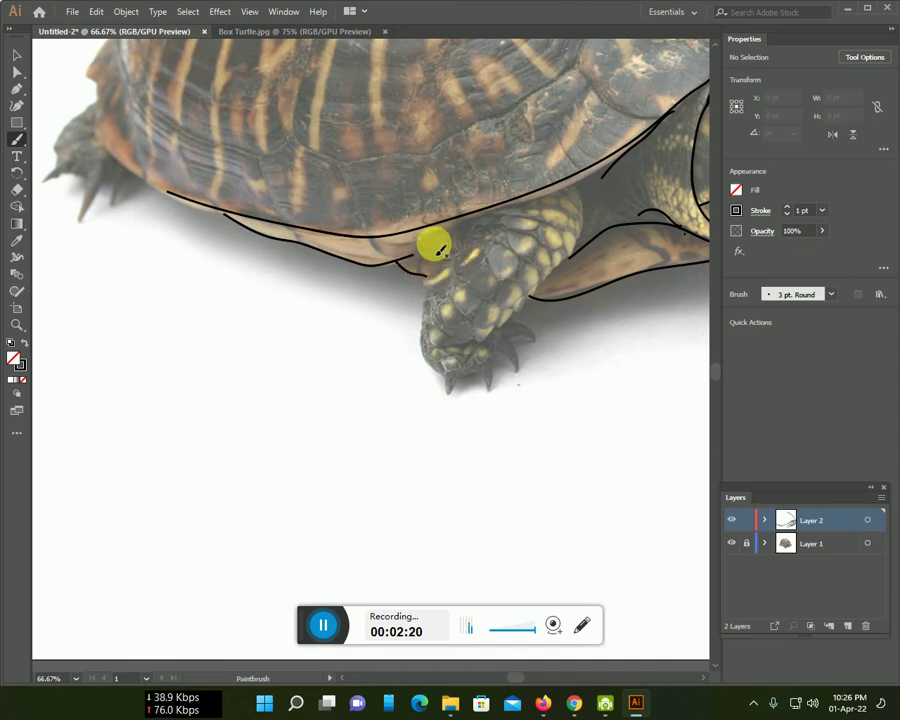
{"action": "mouse_move", "coordinate": [386, 237]}
{"action": "left_mouse_down"}
{"action": "mouse_move", "coordinate": [454, 256]}
{"action": "mouse_move", "coordinate": [422, 356]}
{"action": "mouse_move", "coordinate": [453, 394]}
{"action": "mouse_move", "coordinate": [512, 350]}
{"action": "mouse_move", "coordinate": [518, 324]}
{"action": "mouse_move", "coordinate": [578, 252]}
{"action": "mouse_move", "coordinate": [591, 222]}
{"action": "mouse_move", "coordinate": [573, 180]}
{"action": "left_mouse_up"}
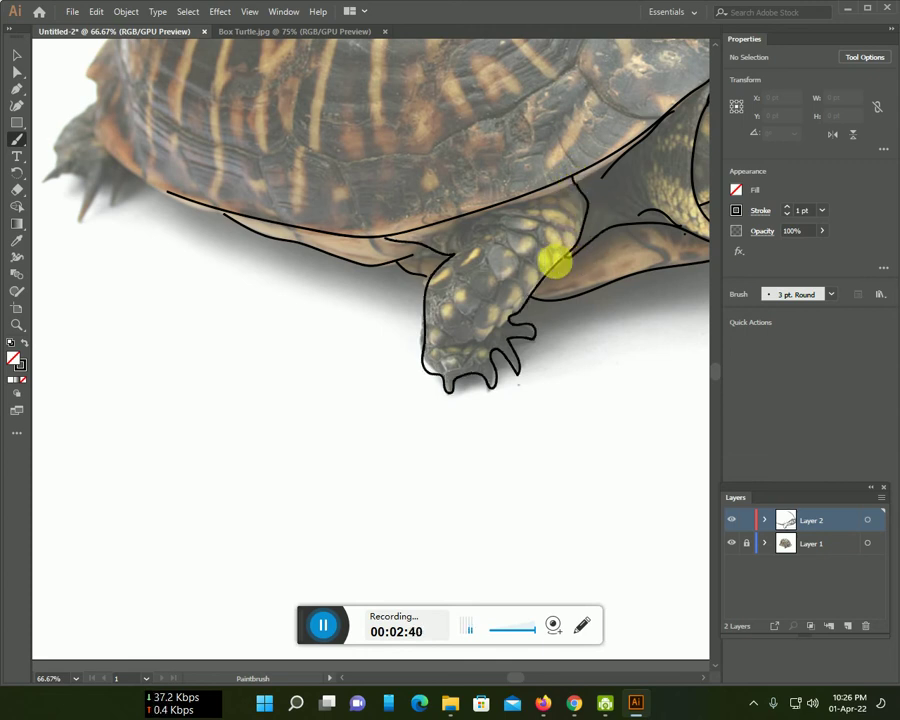
{"action": "left_click_drag", "start_coordinate": [350, 344], "coordinate": [596, 452]}
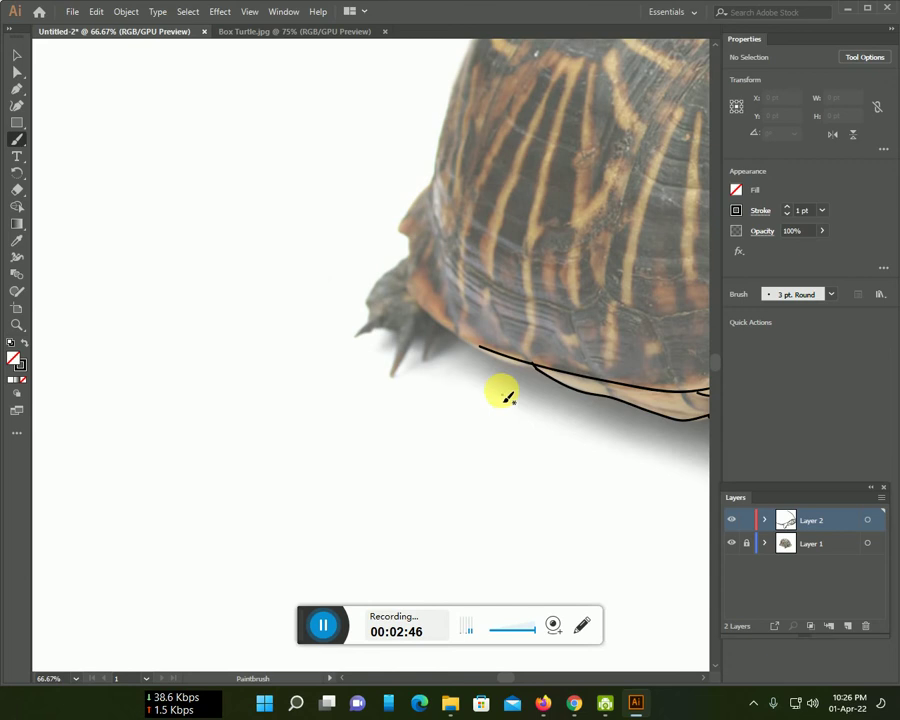
Step: Stroke the shell's back edge and outline the hind foot with its claws
{"action": "scroll", "coordinate": [490, 395], "scroll_direction": "up", "scroll_amount": 3}
{"action": "scroll", "coordinate": [484, 403], "scroll_direction": "down", "scroll_amount": 2}
{"action": "scroll", "coordinate": [470, 395], "scroll_direction": "down", "scroll_amount": 3}
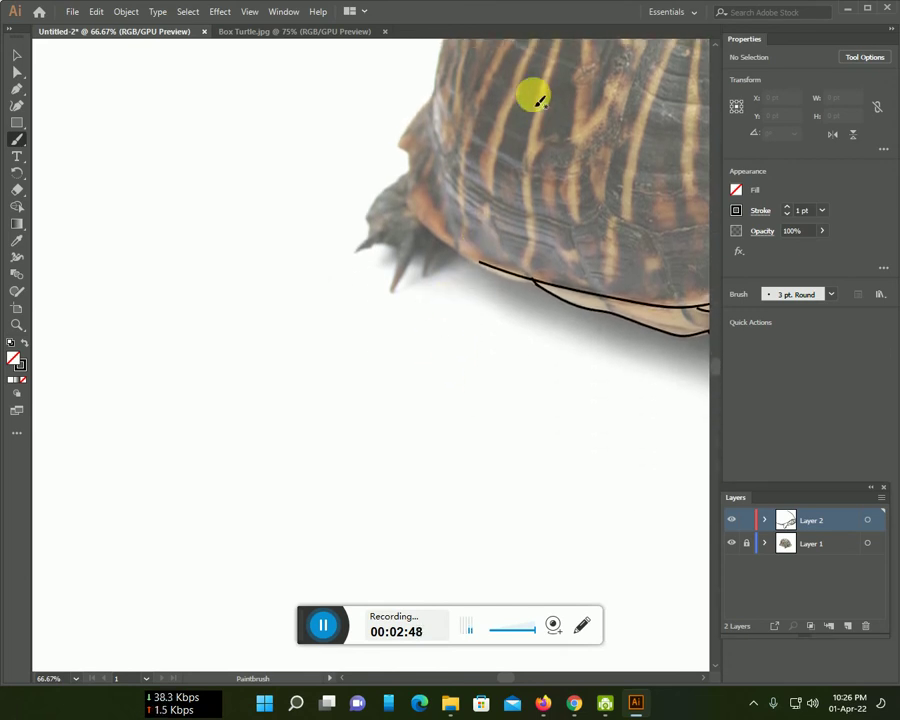
{"action": "mouse_move", "coordinate": [432, 103]}
{"action": "left_mouse_down"}
{"action": "mouse_move", "coordinate": [402, 146]}
{"action": "mouse_move", "coordinate": [441, 243]}
{"action": "mouse_move", "coordinate": [484, 264]}
{"action": "left_mouse_up"}
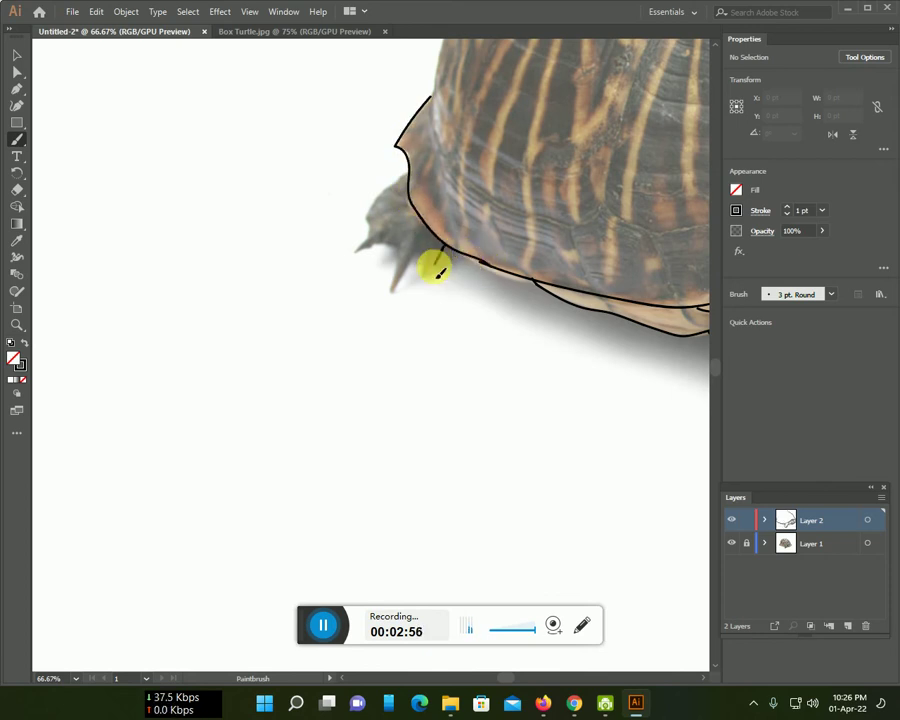
{"action": "mouse_move", "coordinate": [418, 260]}
{"action": "left_mouse_down"}
{"action": "mouse_move", "coordinate": [401, 289]}
{"action": "mouse_move", "coordinate": [403, 264]}
{"action": "mouse_move", "coordinate": [371, 257]}
{"action": "mouse_move", "coordinate": [363, 236]}
{"action": "mouse_move", "coordinate": [387, 177]}
{"action": "mouse_move", "coordinate": [407, 166]}
{"action": "left_mouse_up"}
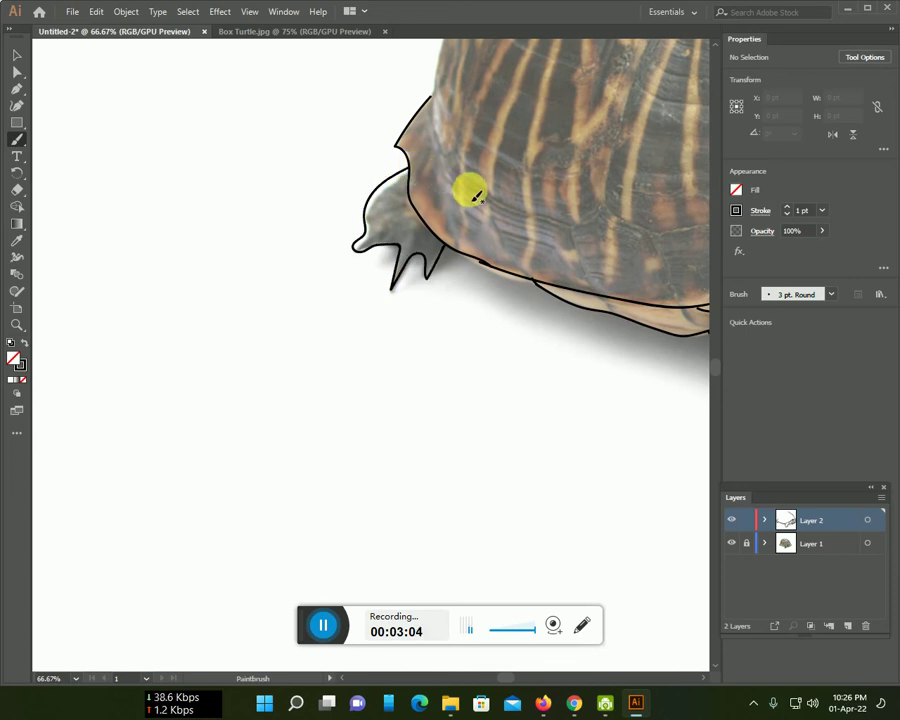
{"action": "scroll", "coordinate": [477, 196], "scroll_direction": "down", "scroll_amount": 1}
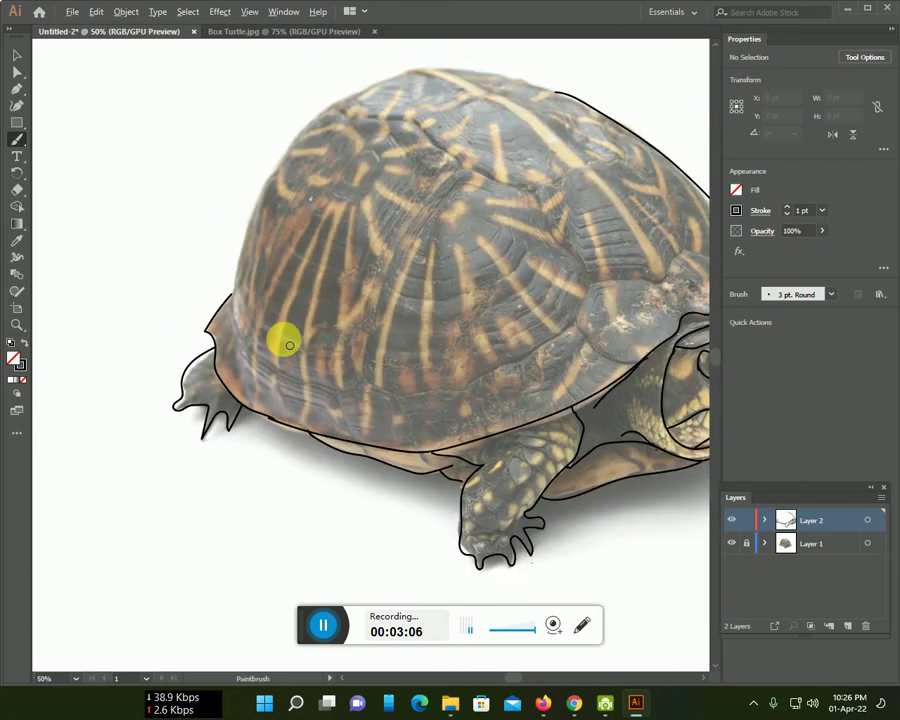
Step: At 50% zoom, stroke the shell's left outline upward and the rim line across the lower shell
{"action": "scroll", "coordinate": [305, 360], "scroll_direction": "up", "scroll_amount": 2}
{"action": "scroll", "coordinate": [300, 385], "scroll_direction": "up", "scroll_amount": 2}
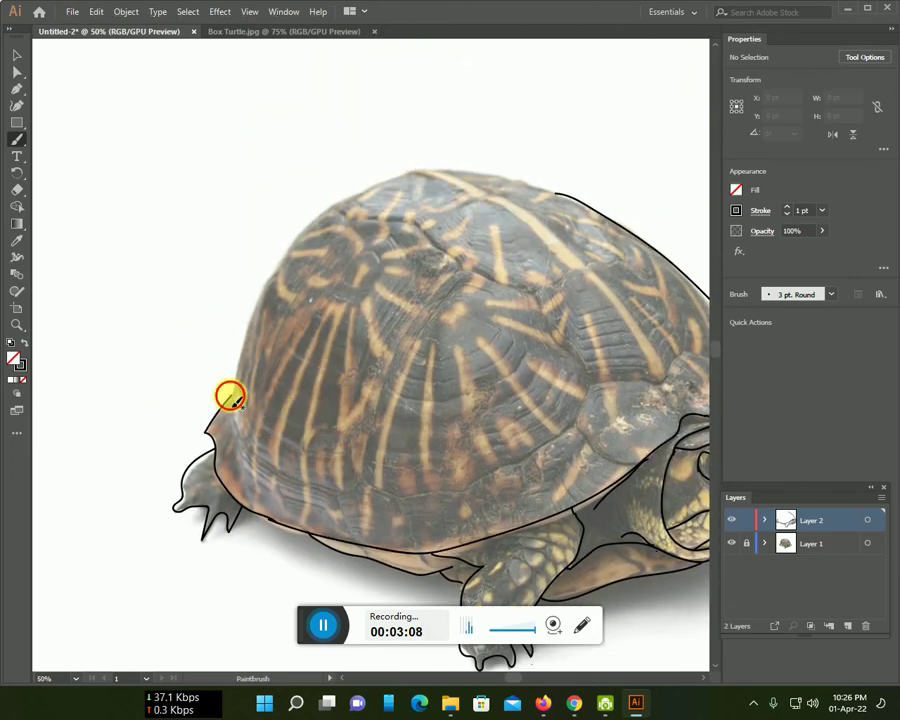
{"action": "mouse_move", "coordinate": [236, 390]}
{"action": "left_mouse_down"}
{"action": "mouse_move", "coordinate": [256, 305]}
{"action": "mouse_move", "coordinate": [321, 211]}
{"action": "mouse_move", "coordinate": [422, 171]}
{"action": "mouse_move", "coordinate": [462, 169]}
{"action": "mouse_move", "coordinate": [545, 186]}
{"action": "mouse_move", "coordinate": [589, 207]}
{"action": "left_mouse_up"}
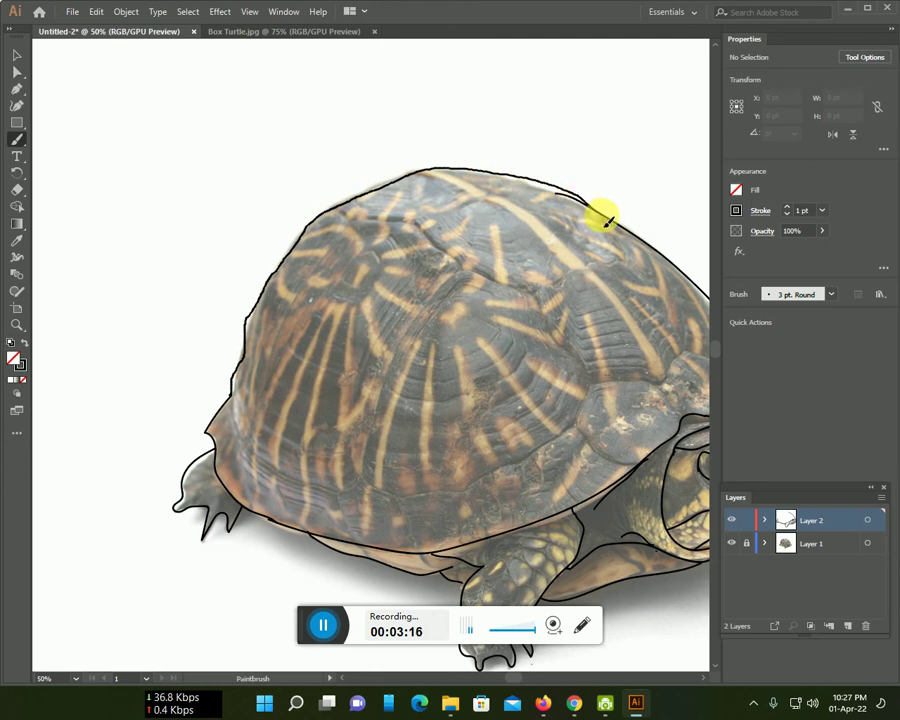
{"action": "scroll", "coordinate": [598, 274], "scroll_direction": "down", "scroll_amount": 1}
{"action": "scroll", "coordinate": [548, 274], "scroll_direction": "down", "scroll_amount": 3}
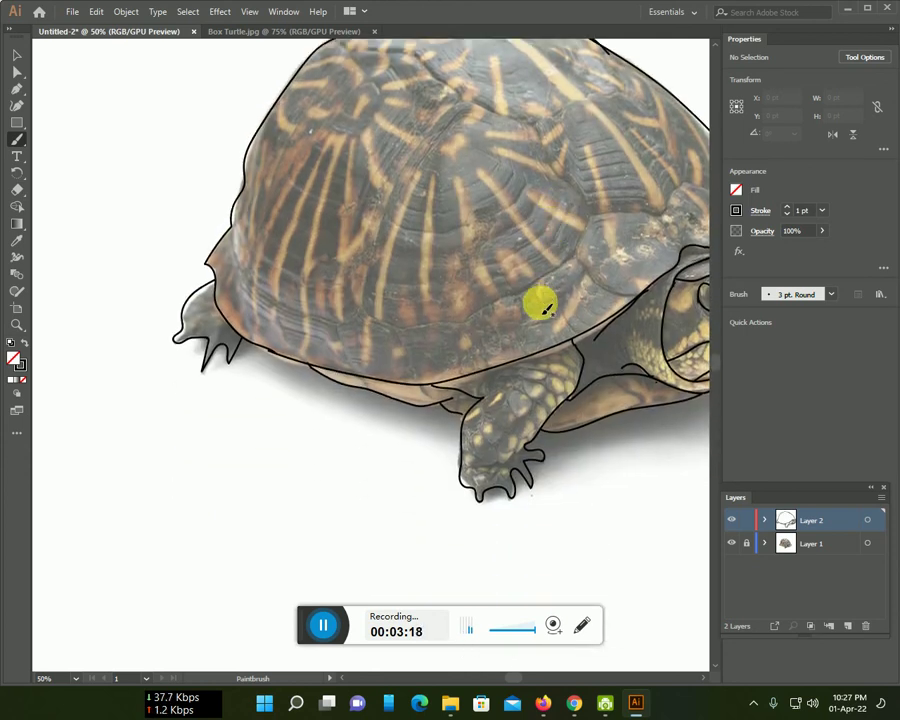
{"action": "scroll", "coordinate": [538, 301], "scroll_direction": "up", "scroll_amount": 1}
{"action": "mouse_move", "coordinate": [228, 286]}
{"action": "left_mouse_down"}
{"action": "mouse_move", "coordinate": [244, 322]}
{"action": "mouse_move", "coordinate": [309, 367]}
{"action": "mouse_move", "coordinate": [466, 380]}
{"action": "mouse_move", "coordinate": [552, 315]}
{"action": "mouse_move", "coordinate": [623, 343]}
{"action": "left_mouse_up"}
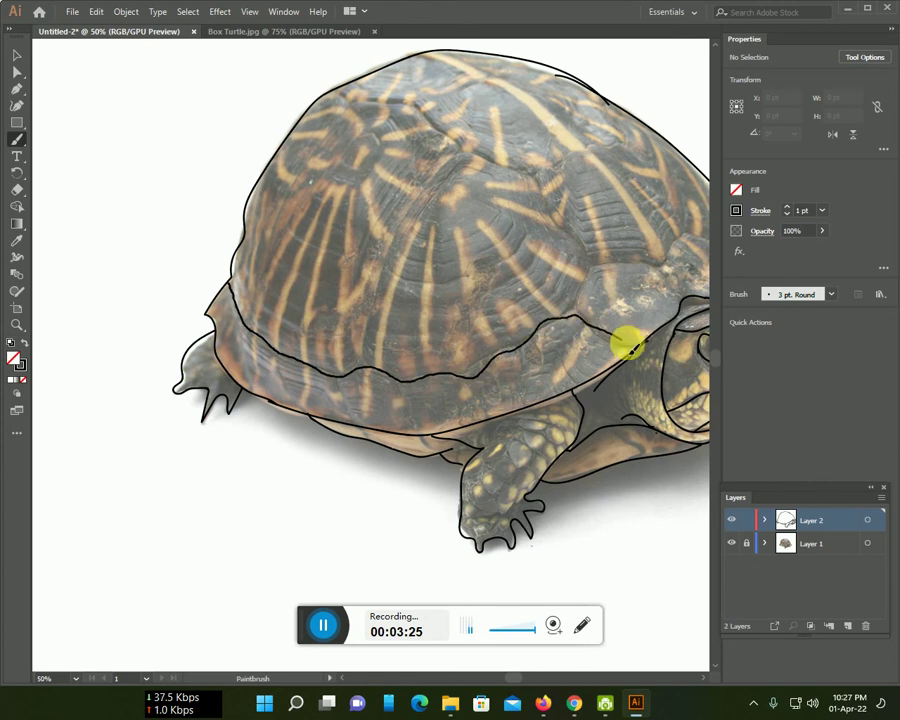
Step: Outline the shell front above the neck and draw two plate-dividing seams across the shell
{"action": "mouse_move", "coordinate": [566, 318]}
{"action": "left_mouse_down"}
{"action": "mouse_move", "coordinate": [585, 277]}
{"action": "mouse_move", "coordinate": [635, 261]}
{"action": "mouse_move", "coordinate": [676, 287]}
{"action": "mouse_move", "coordinate": [582, 324]}
{"action": "mouse_move", "coordinate": [585, 297]}
{"action": "left_mouse_up"}
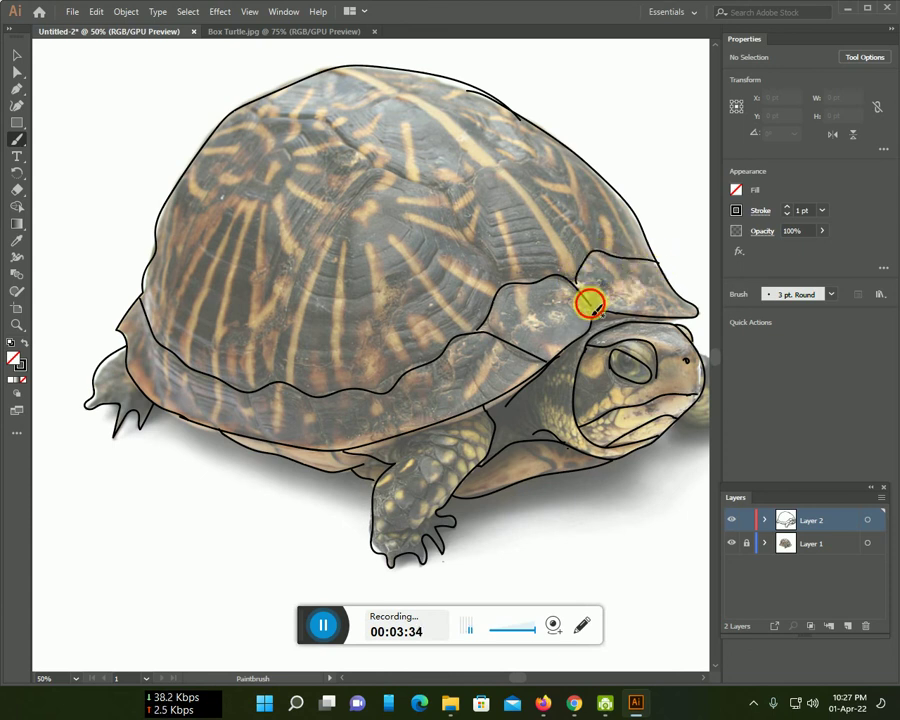
{"action": "mouse_move", "coordinate": [503, 290]}
{"action": "left_mouse_down"}
{"action": "mouse_move", "coordinate": [392, 176]}
{"action": "mouse_move", "coordinate": [327, 137]}
{"action": "mouse_move", "coordinate": [274, 122]}
{"action": "mouse_move", "coordinate": [237, 145]}
{"action": "mouse_move", "coordinate": [169, 287]}
{"action": "mouse_move", "coordinate": [161, 346]}
{"action": "left_mouse_up"}
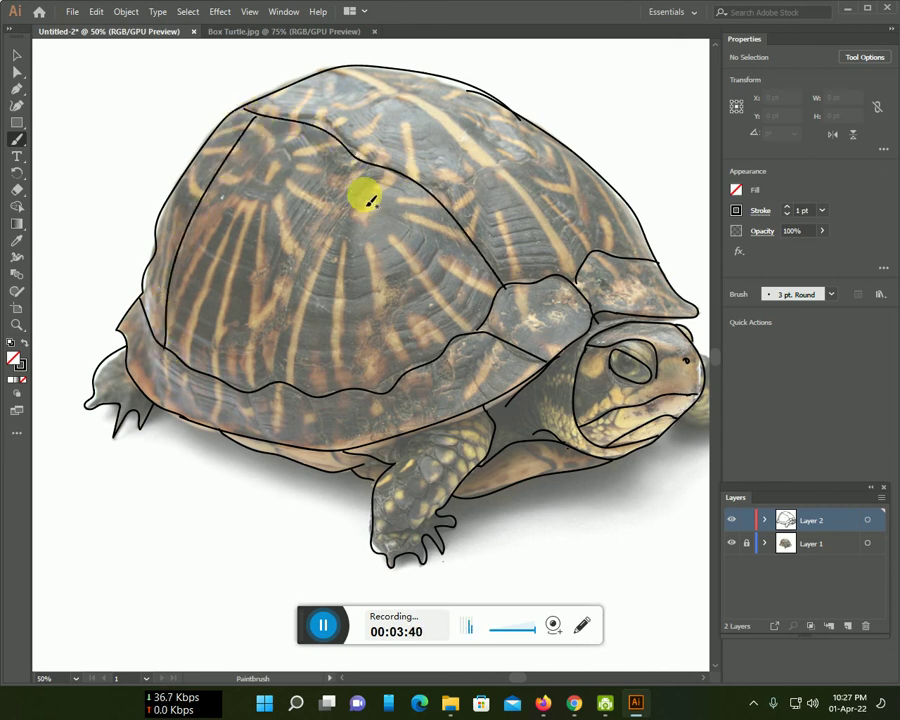
{"action": "mouse_move", "coordinate": [362, 165]}
{"action": "left_mouse_down"}
{"action": "mouse_move", "coordinate": [267, 361]}
{"action": "mouse_move", "coordinate": [267, 385]}
{"action": "left_mouse_up"}
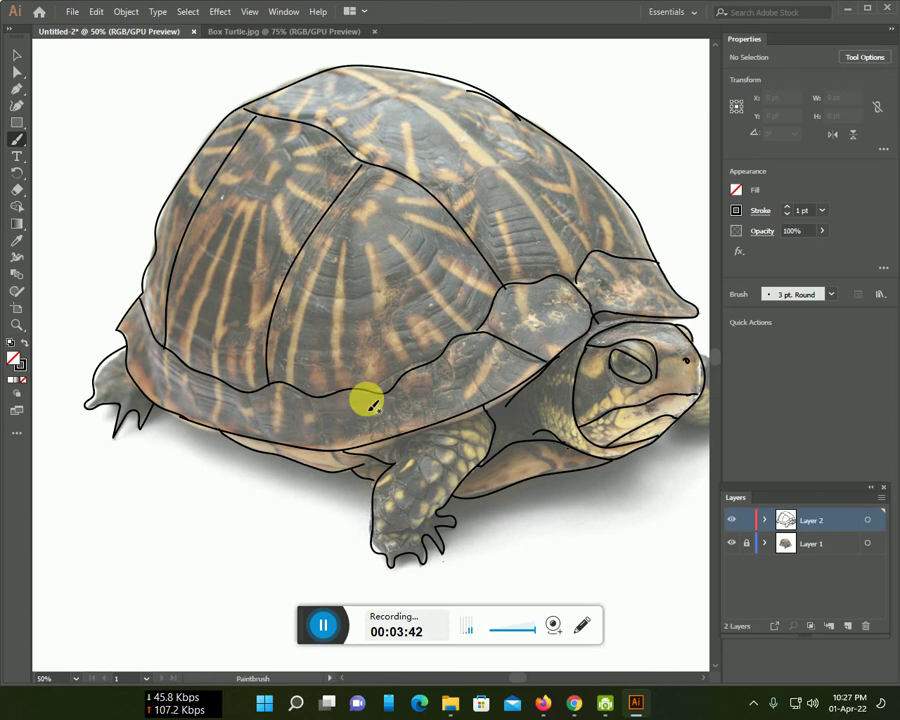
{"action": "scroll", "coordinate": [379, 403], "scroll_direction": "down", "scroll_amount": 1}
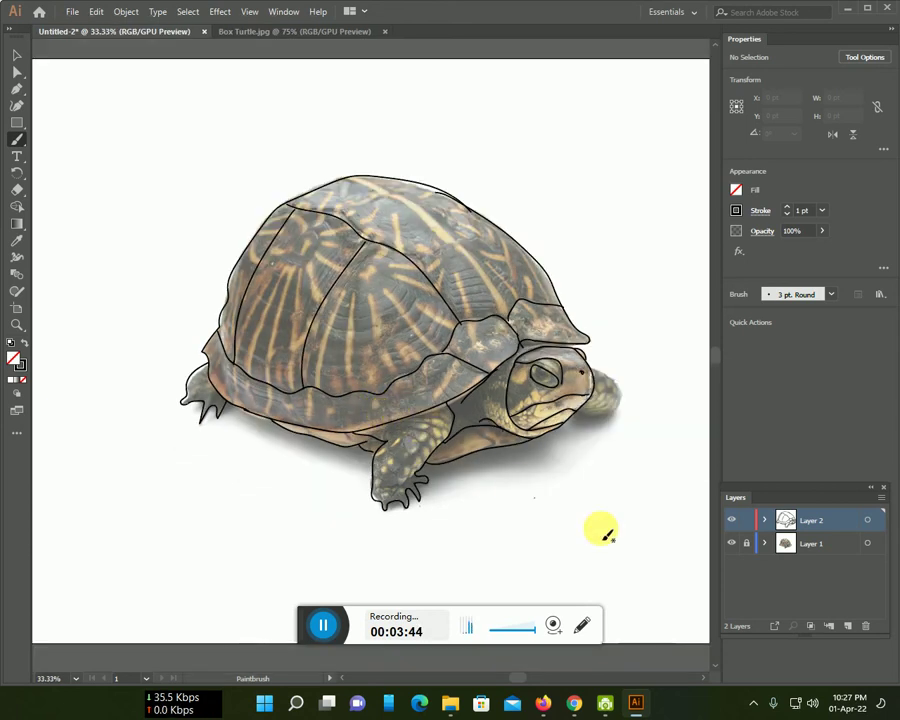